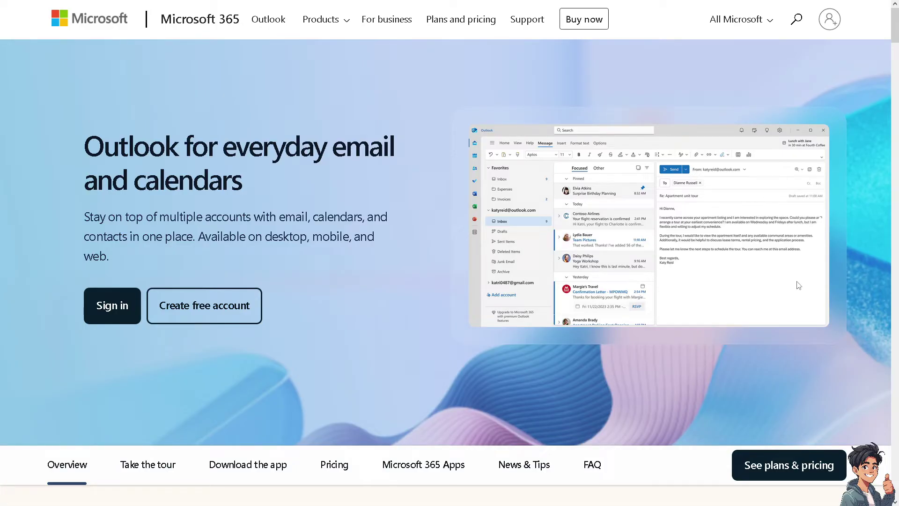
Begin Outlook sign-in from the Outlook for everyday email page
left_click(103, 312)
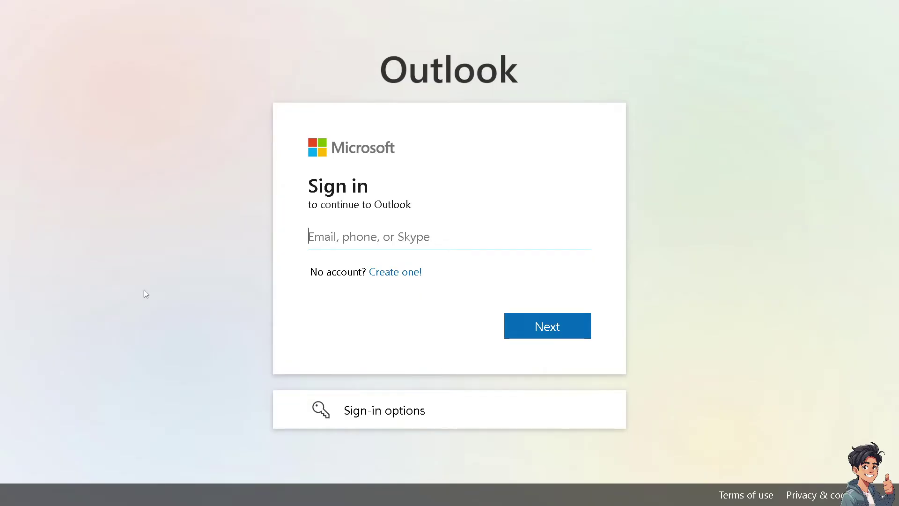
Submit the Microsoft account credentials to reach the Outlook inbox
left_click(397, 276)
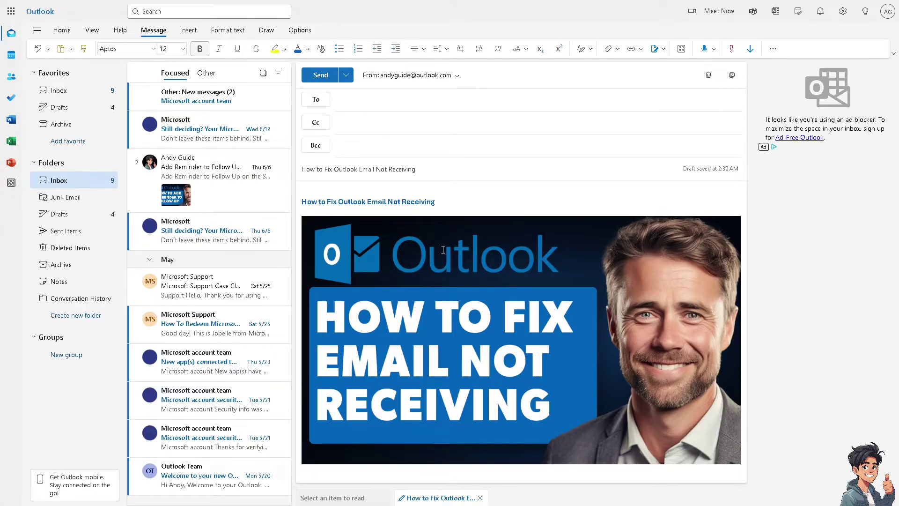
Check the Junk Email folder for any missing messages
left_click(79, 198)
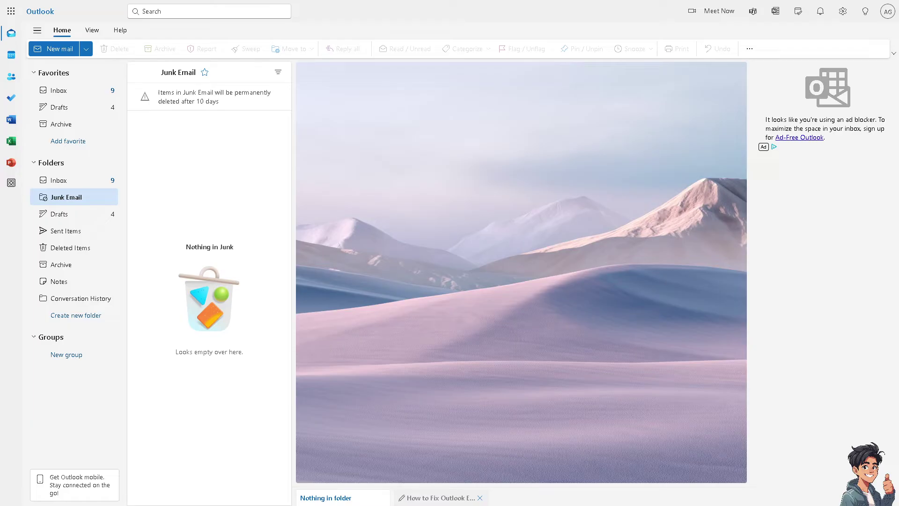
left_click(842, 13)
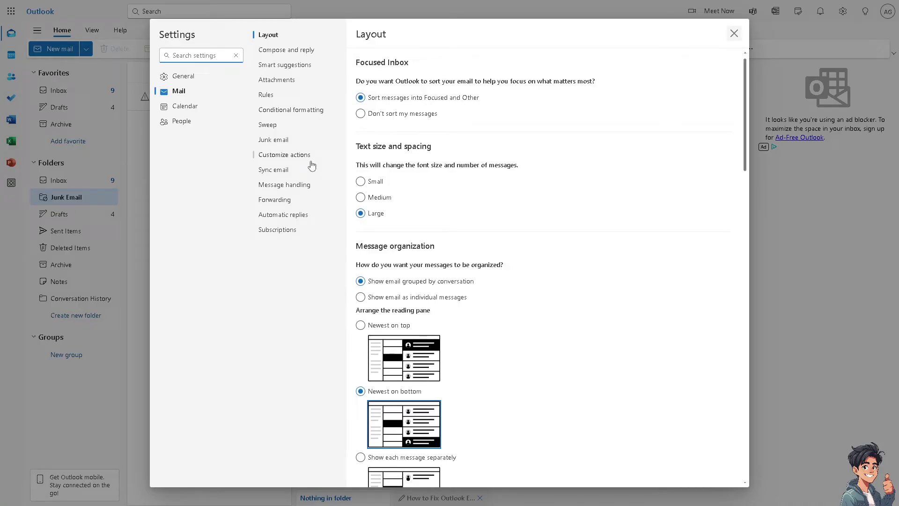
left_click(283, 203)
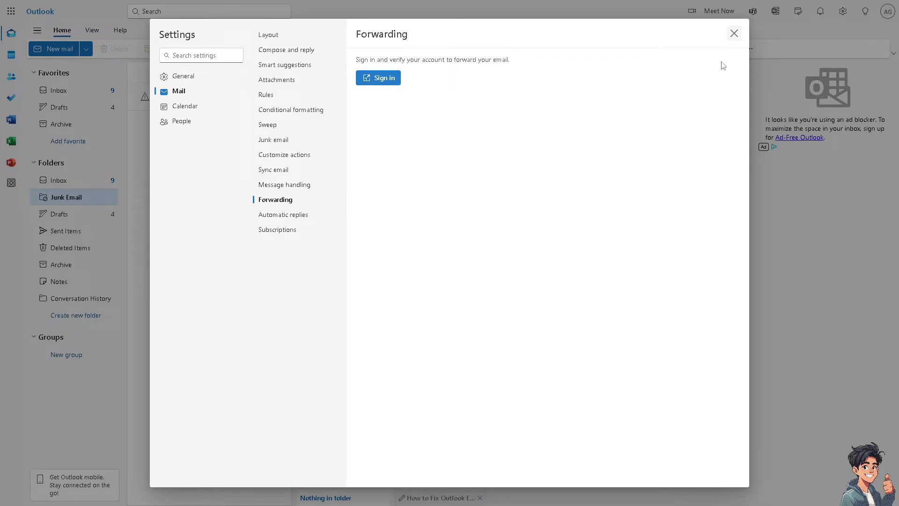
left_click(734, 34)
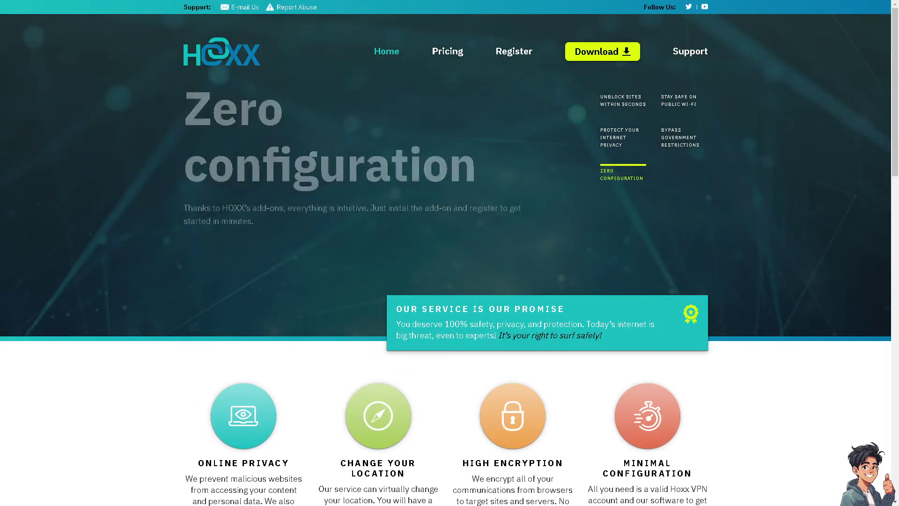
scroll(260, 258, "down", 2)
scroll(259, 259, "down", 2)
scroll(261, 260, "up", 3)
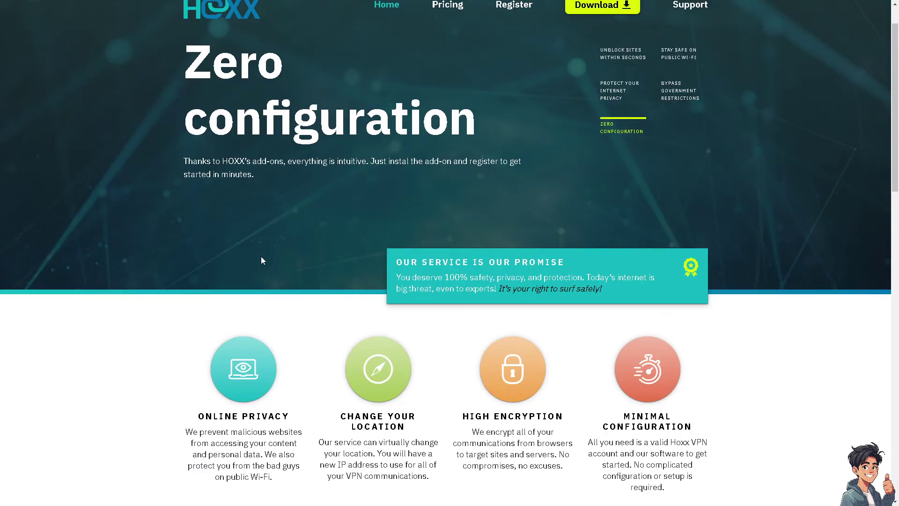
scroll(330, 263, "up", 1)
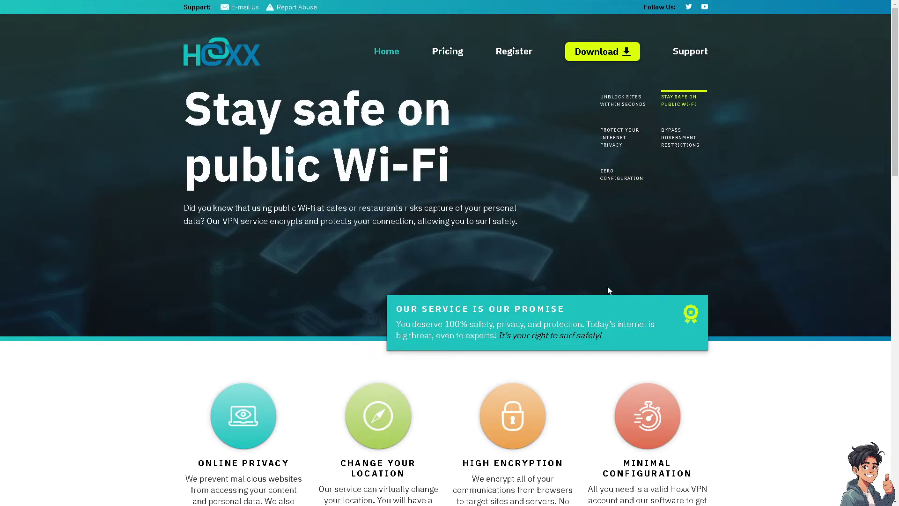
scroll(441, 259, "down", 2)
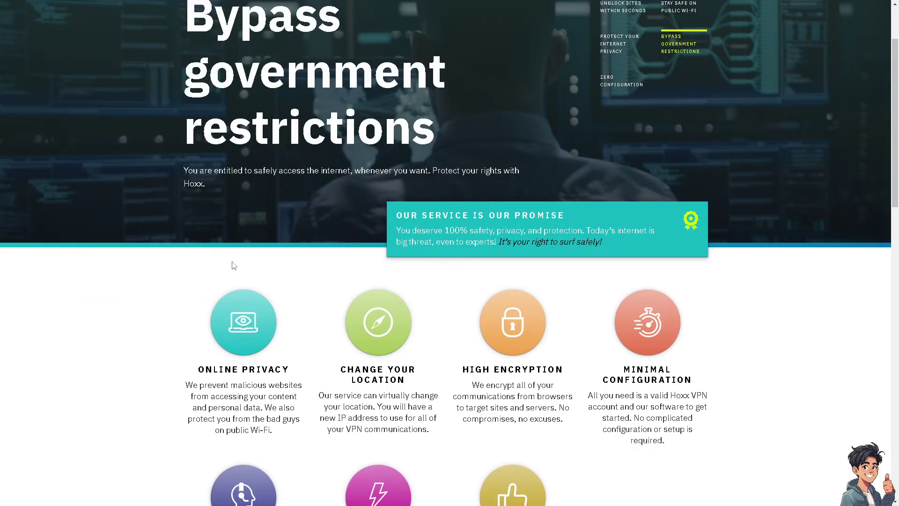
scroll(381, 259, "down", 2)
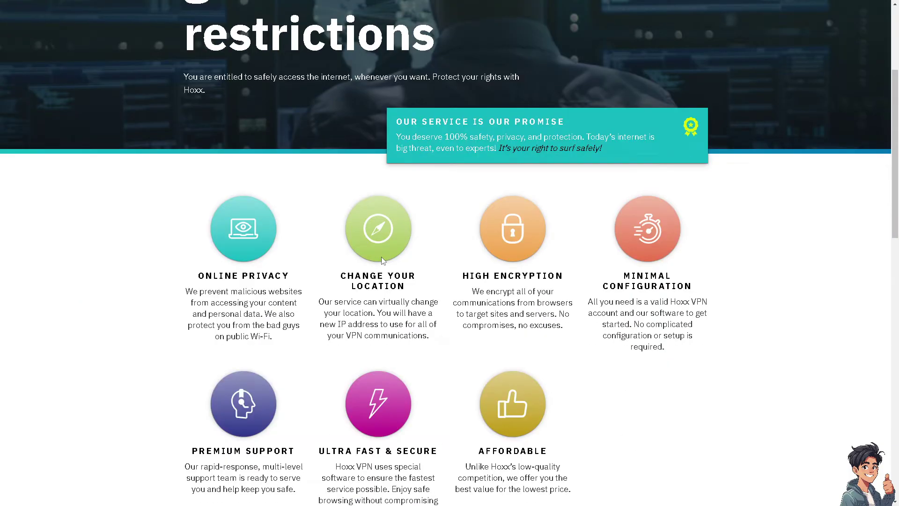
scroll(382, 259, "down", 1)
scroll(381, 259, "down", 2)
scroll(381, 256, "down", 6)
scroll(382, 257, "down", 4)
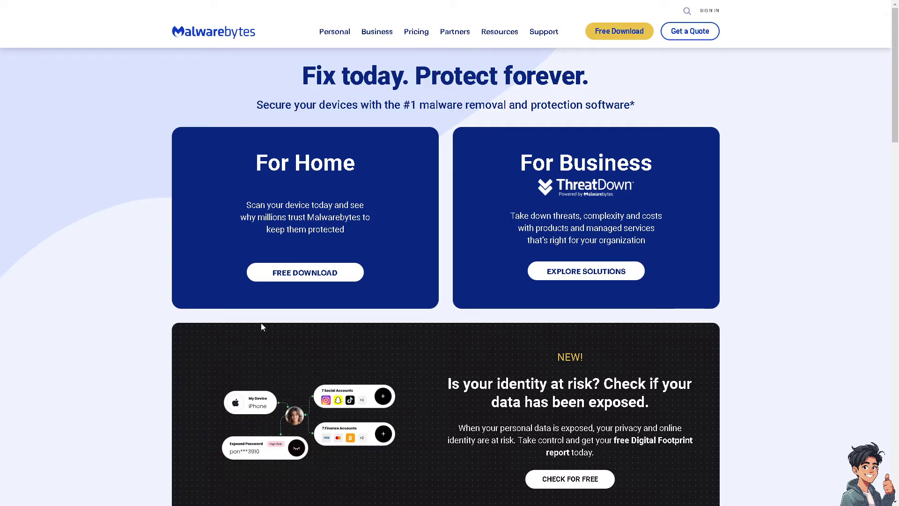
scroll(260, 326, "down", 5)
scroll(261, 326, "down", 3)
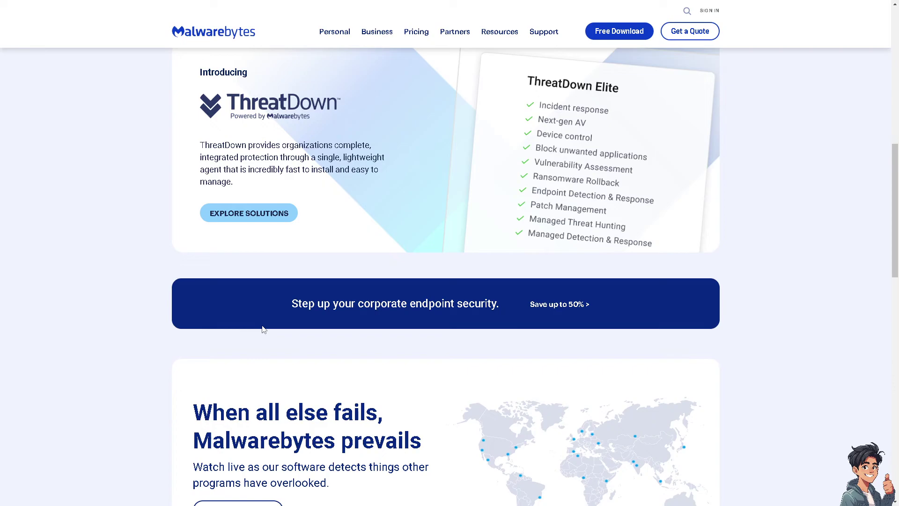
scroll(262, 326, "down", 4)
scroll(263, 328, "down", 2)
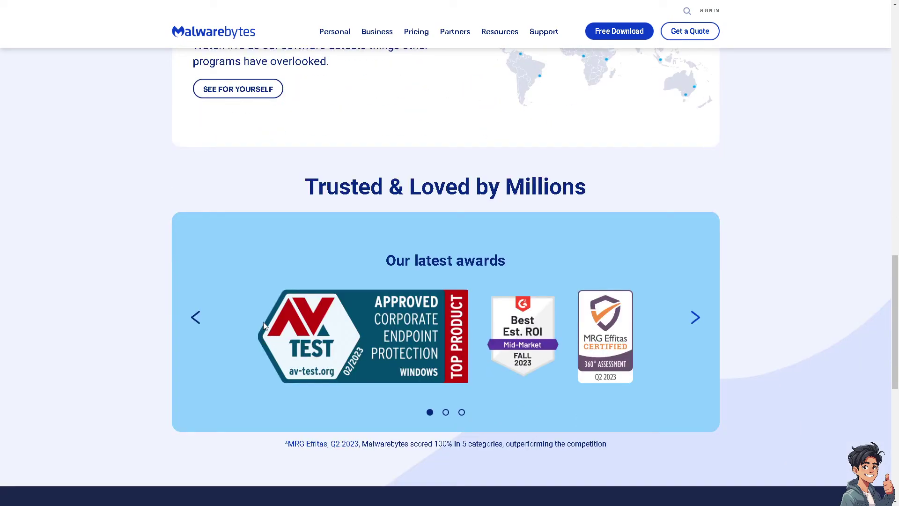
scroll(269, 323, "down", 4)
scroll(269, 323, "up", 3)
scroll(267, 321, "up", 3)
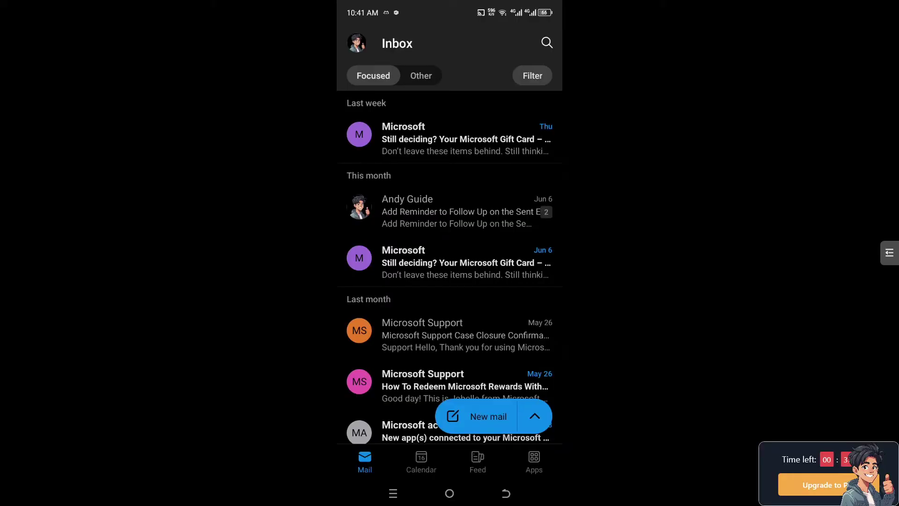
scroll(450, 267, "down", 3)
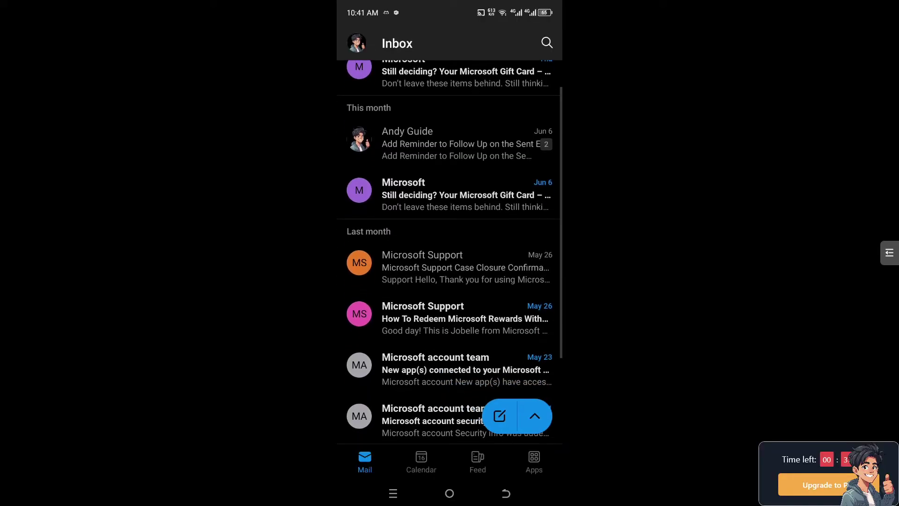
scroll(449, 267, "down", 2)
scroll(449, 267, "up", 4)
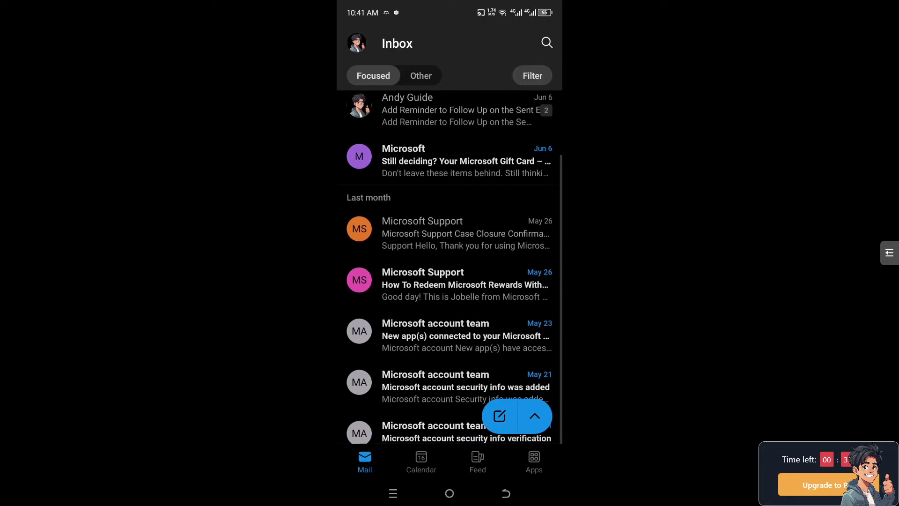
scroll(450, 267, "up", 3)
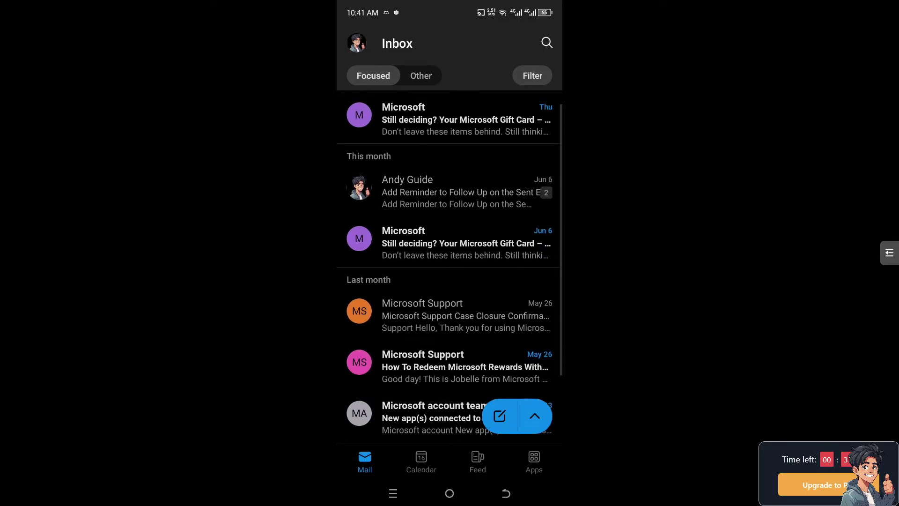
scroll(450, 106, "up", 1)
scroll(450, 268, "down", 3)
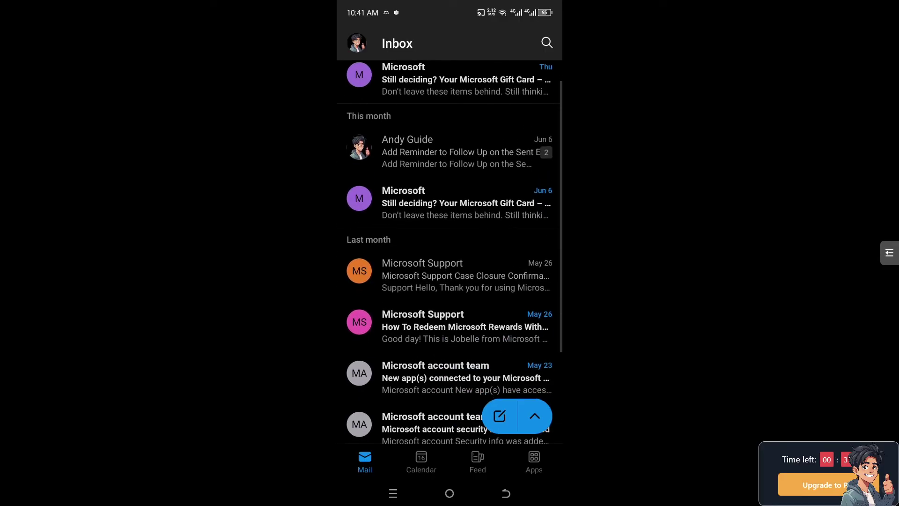
scroll(450, 267, "down", 2)
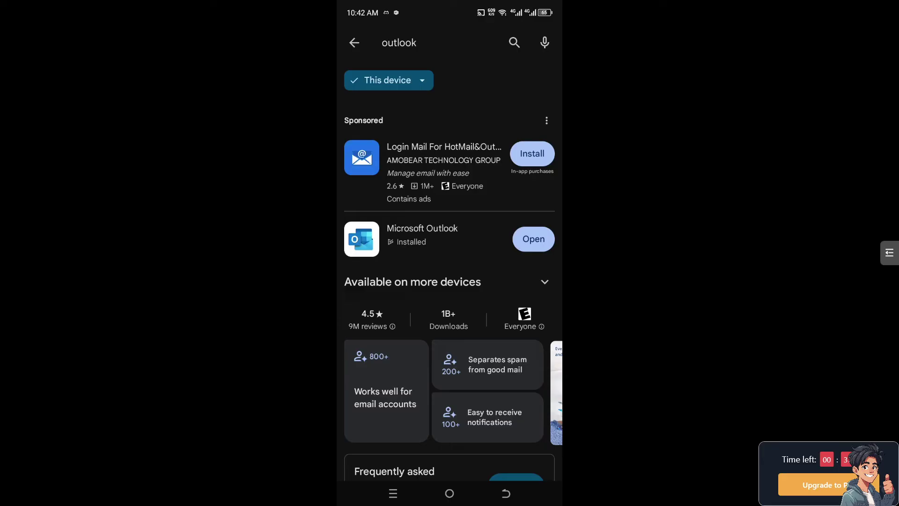
View the Microsoft Outlook Play Store page and collapse the other-devices section
left_click(450, 390)
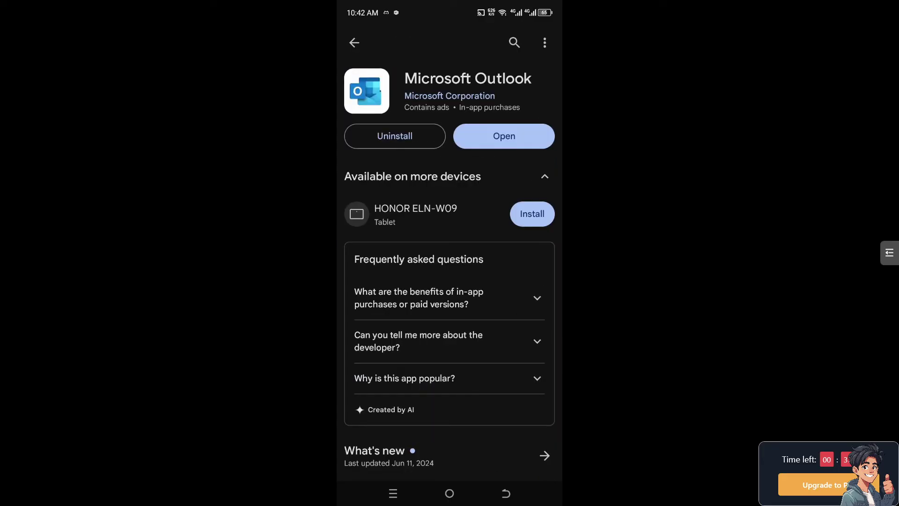
left_click(544, 177)
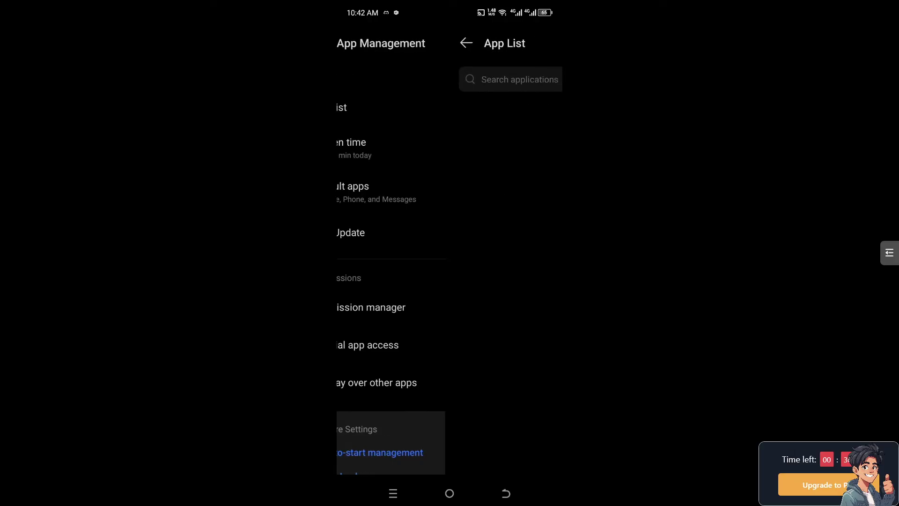
type("ou")
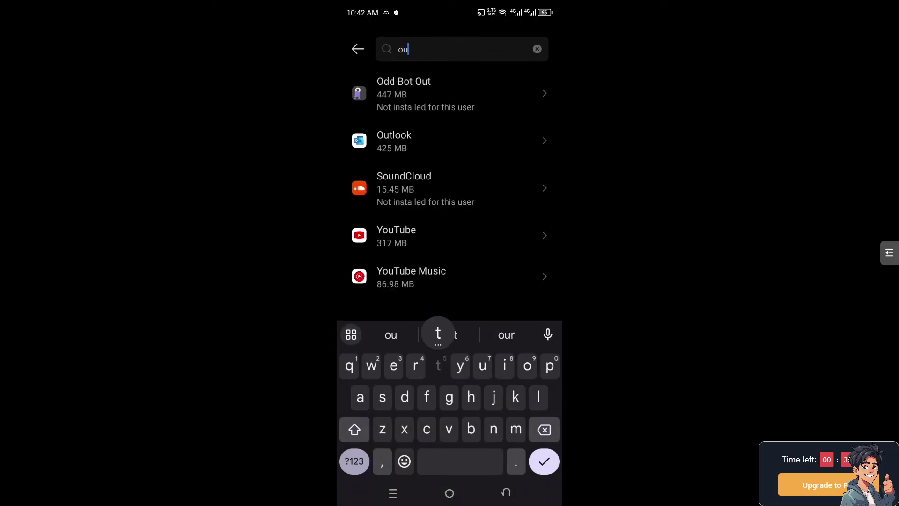
type("t")
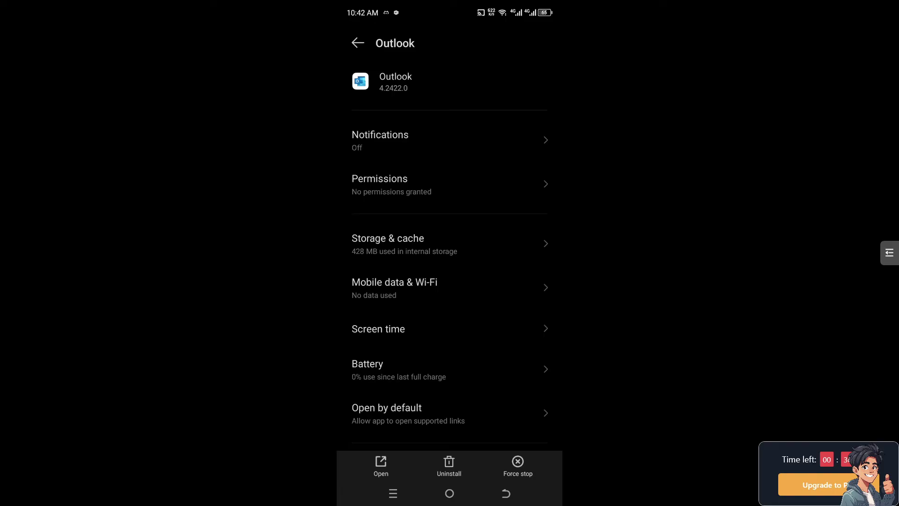
Show Outlook's Storage & cache details in Android app settings
left_click(393, 243)
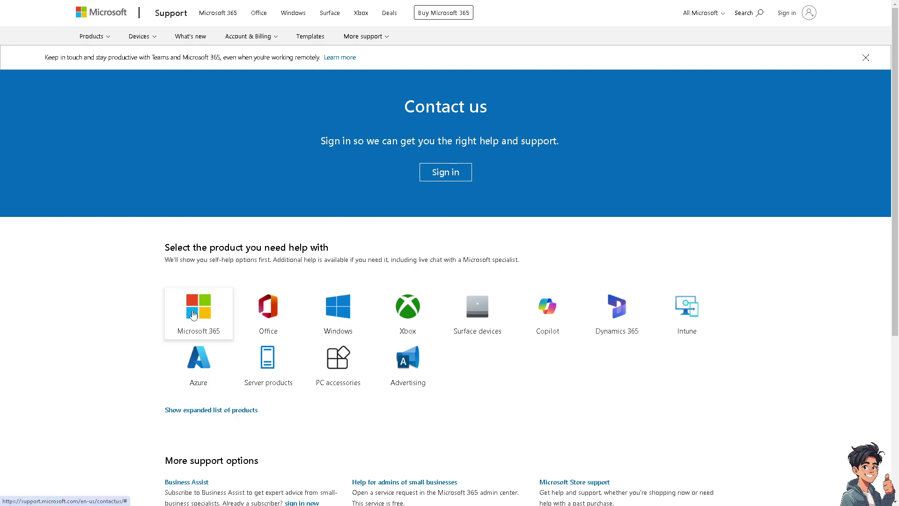
Choose Microsoft 365 as the product needing help on the Contact us page
left_click(203, 314)
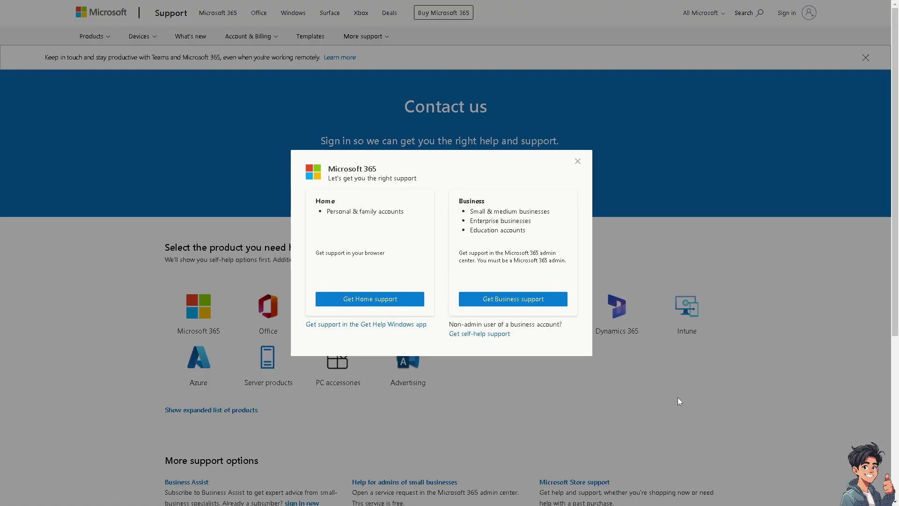